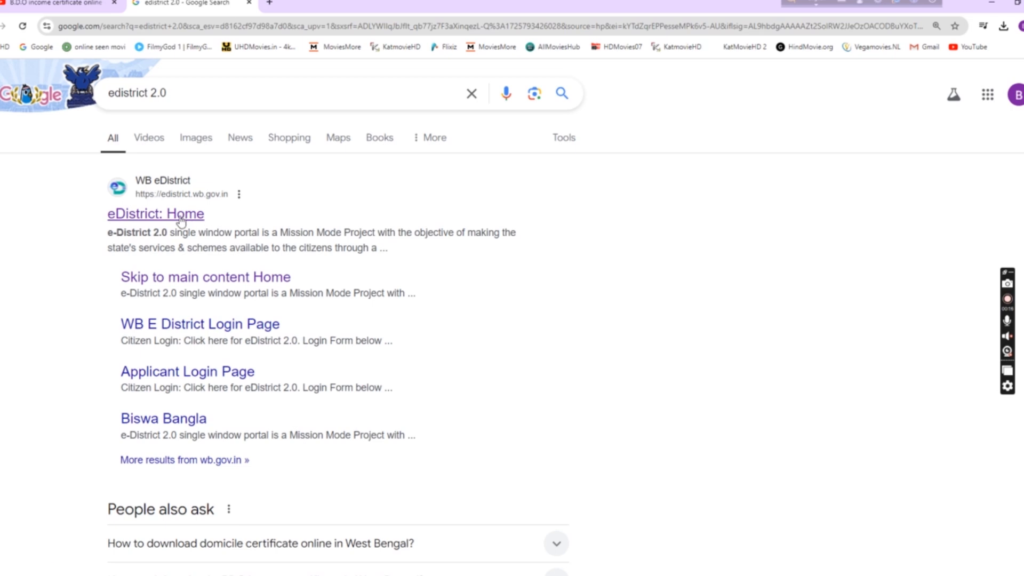
# Step: Open the eDistrict home page, sign in, and page through past applications back to page 1
pyautogui.click(180, 217)
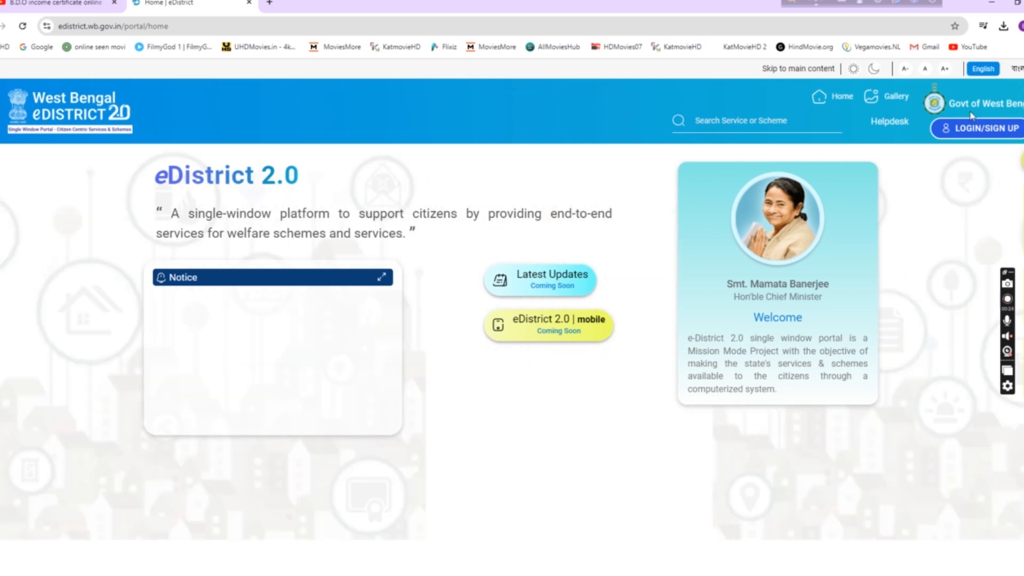
pyautogui.click(985, 132)
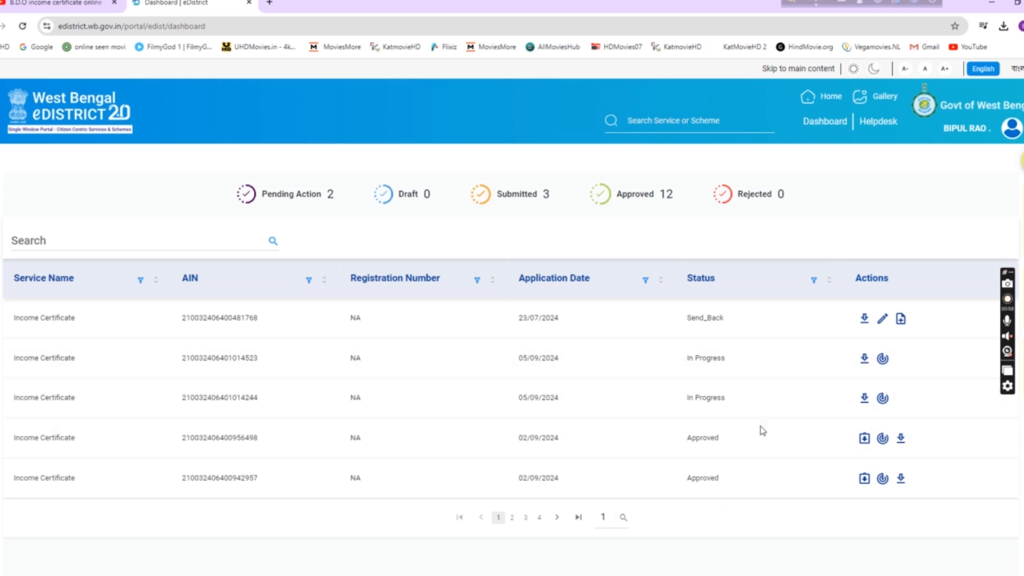
pyautogui.click(513, 518)
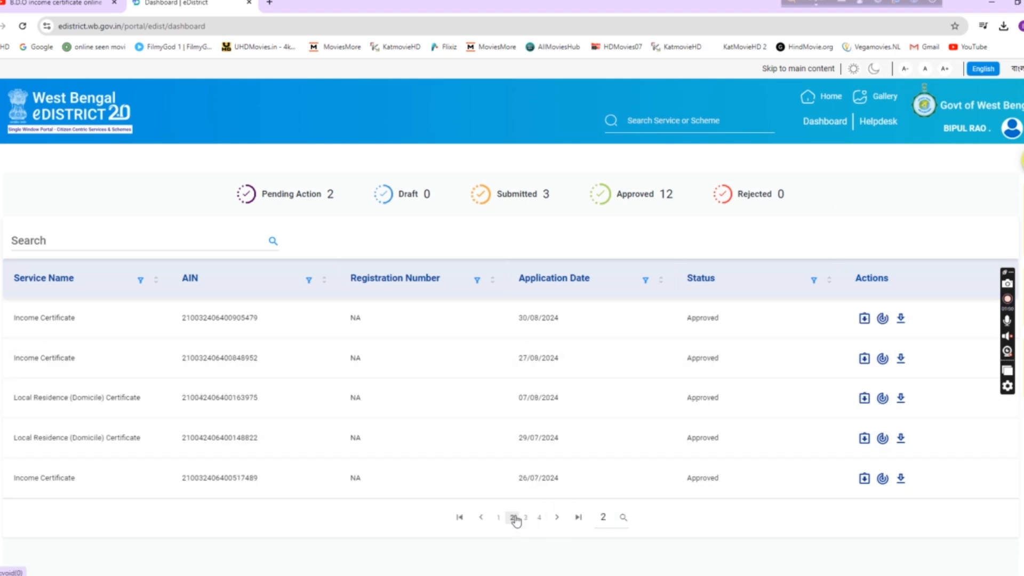
pyautogui.click(526, 520)
pyautogui.click(499, 519)
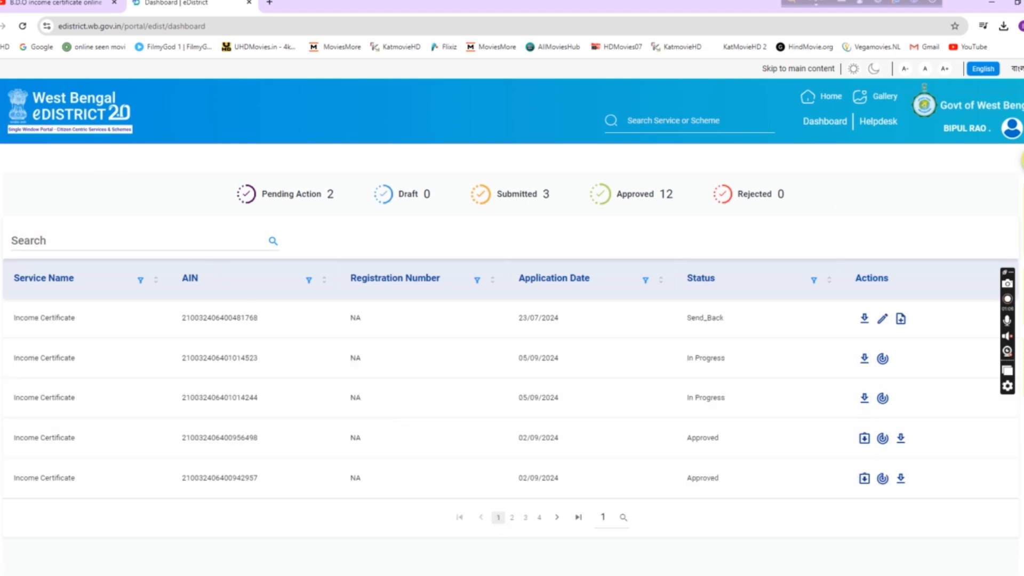
# Step: From the side menu's Services catalogue, filter to Certificates and start the Income Certificate application
pyautogui.click(18, 109)
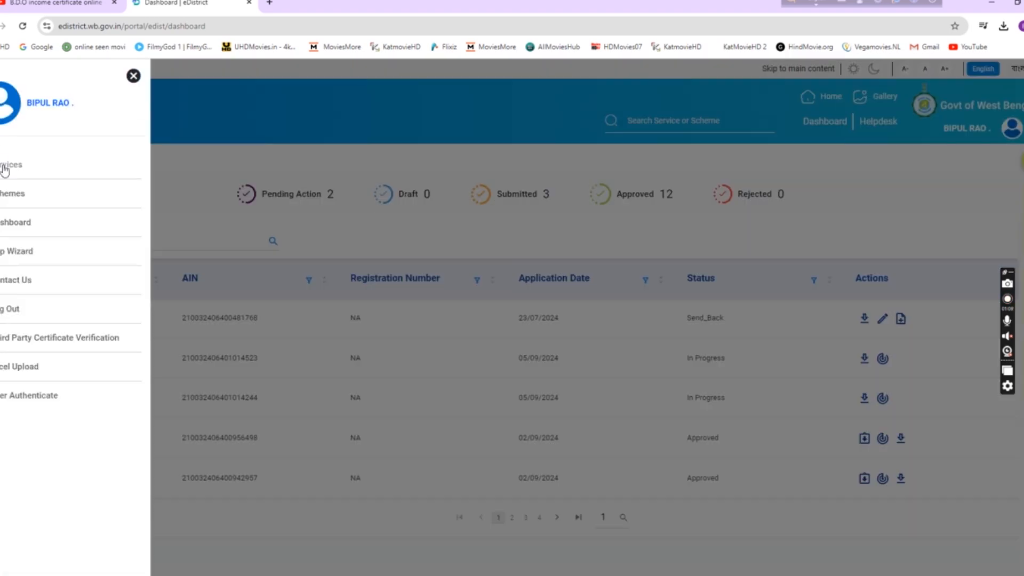
pyautogui.click(29, 165)
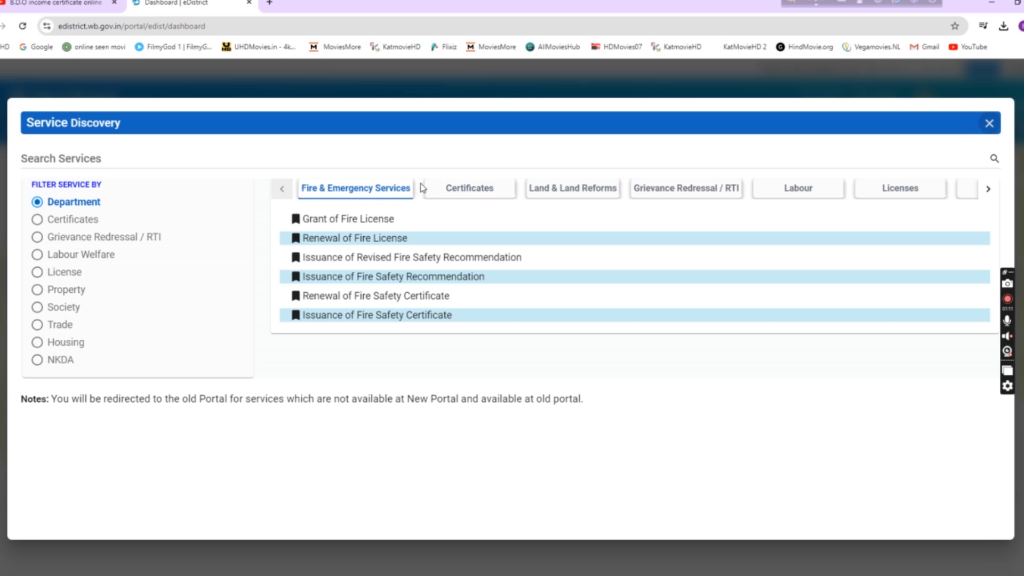
pyautogui.click(479, 199)
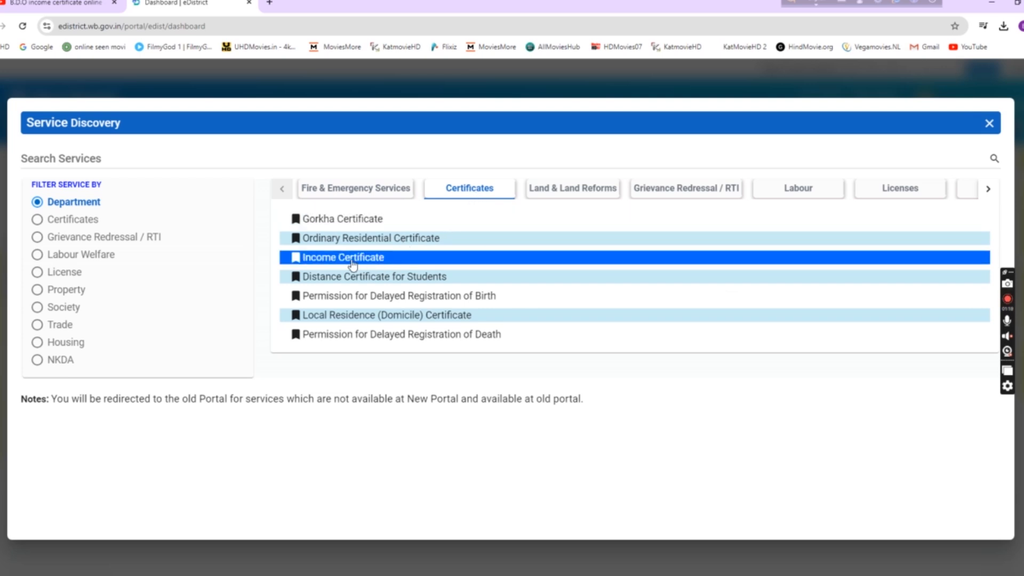
pyautogui.click(304, 261)
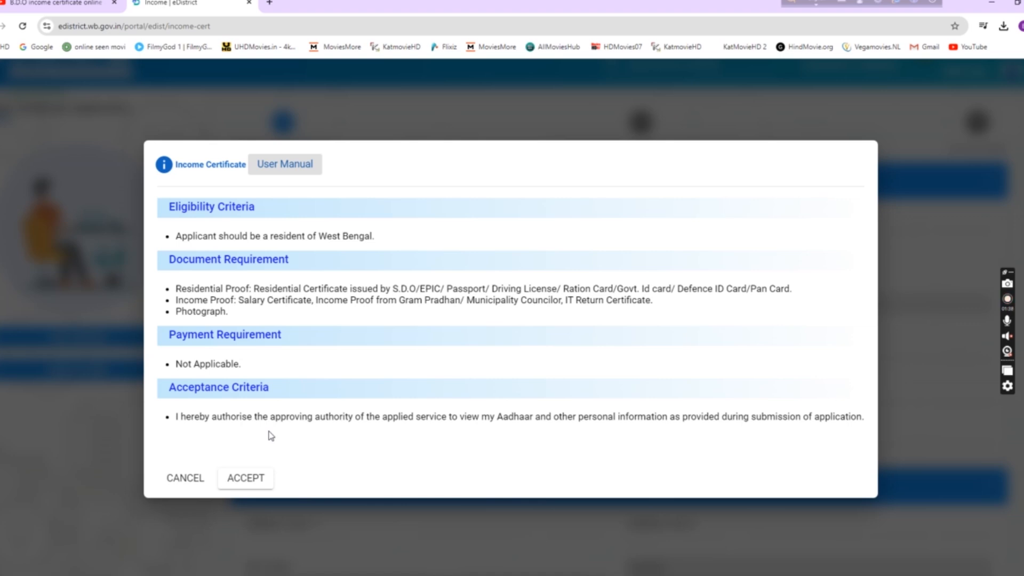
# Step: Accept the eligibility terms, choose salutation Mr., and enter the applicant's first and last name
pyautogui.click(257, 479)
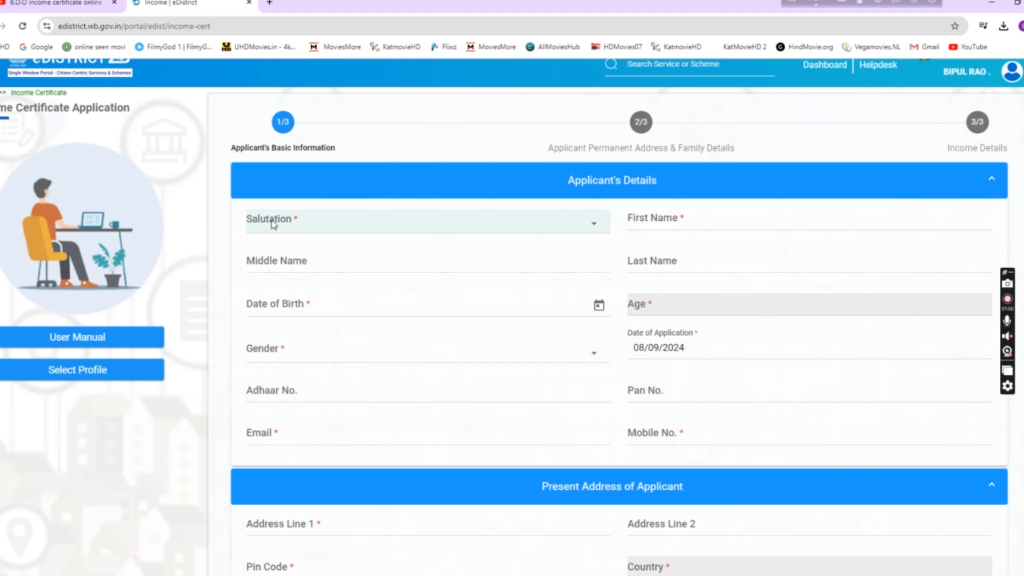
pyautogui.click(273, 224)
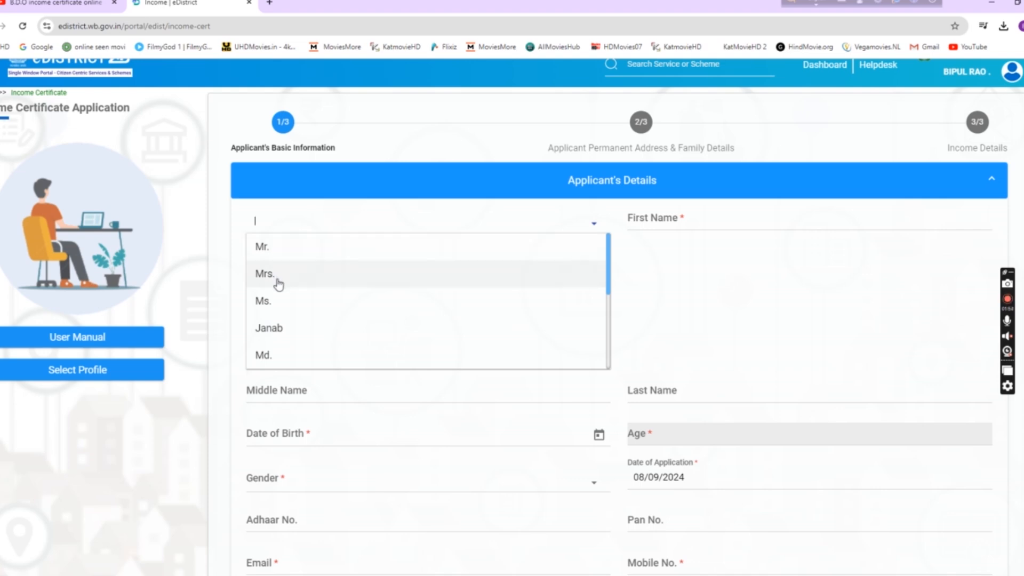
pyautogui.click(269, 249)
pyautogui.click(702, 223)
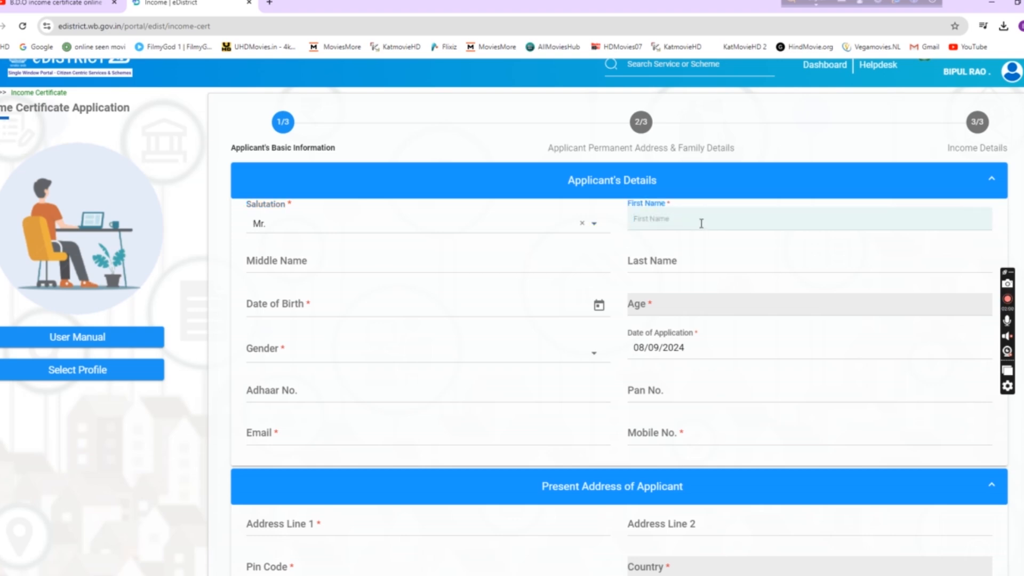
pyautogui.write('Demo')
pyautogui.press('BackSpace')
pyautogui.press('BackSpace')
pyautogui.press('BackSpace')
pyautogui.press('BackSpace')
pyautogui.click(689, 257)
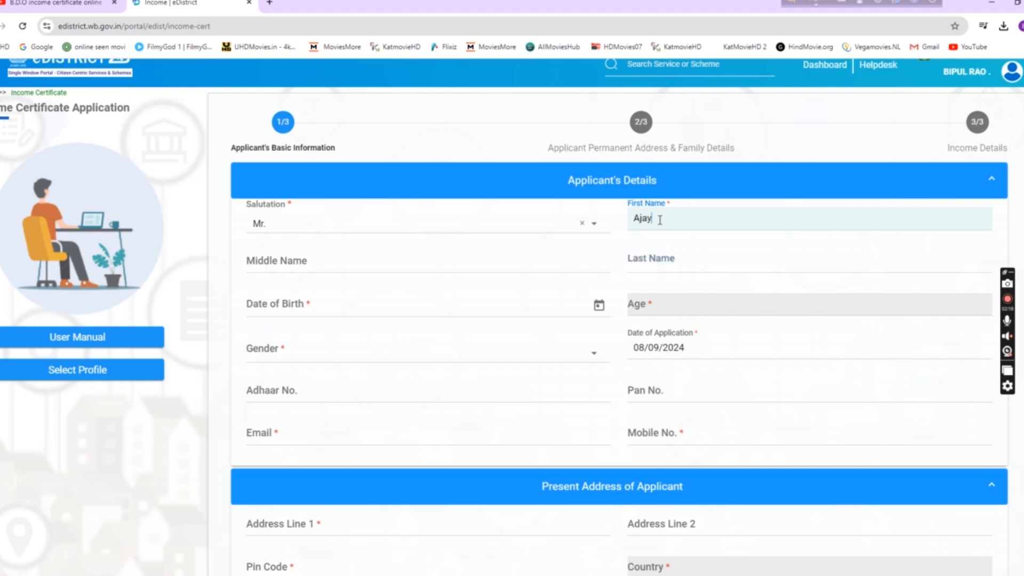
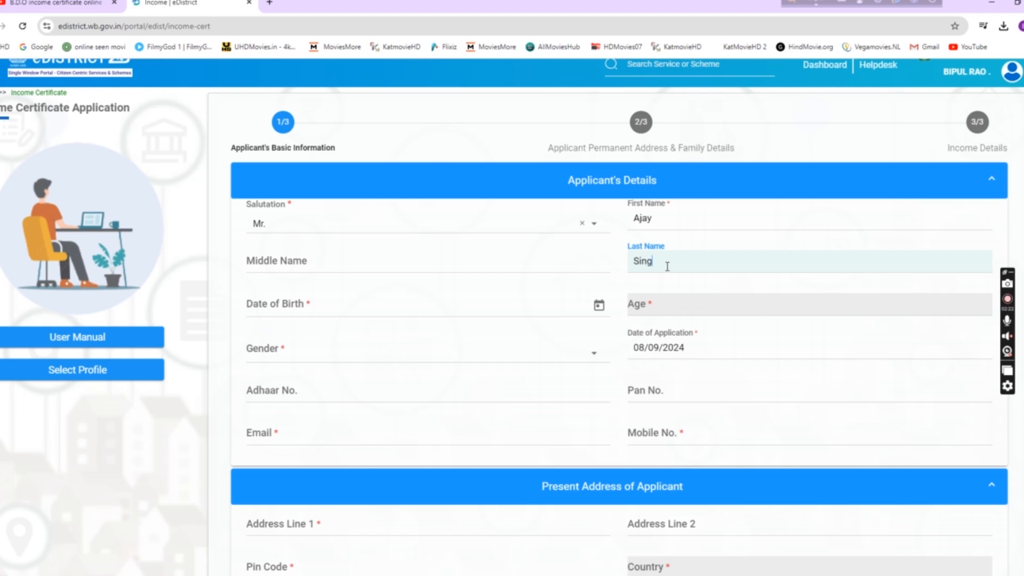
pyautogui.click(599, 305)
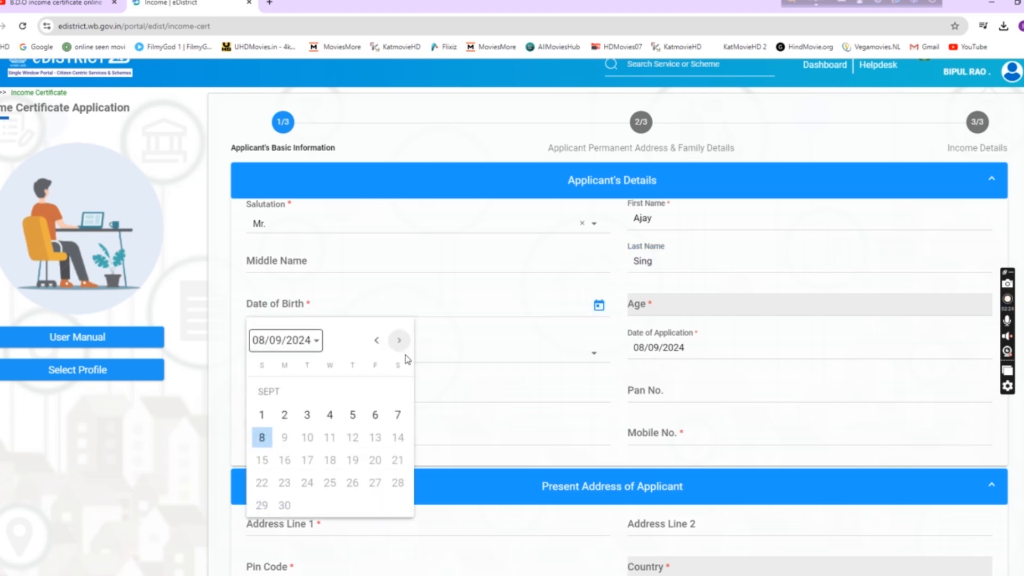
pyautogui.click(312, 342)
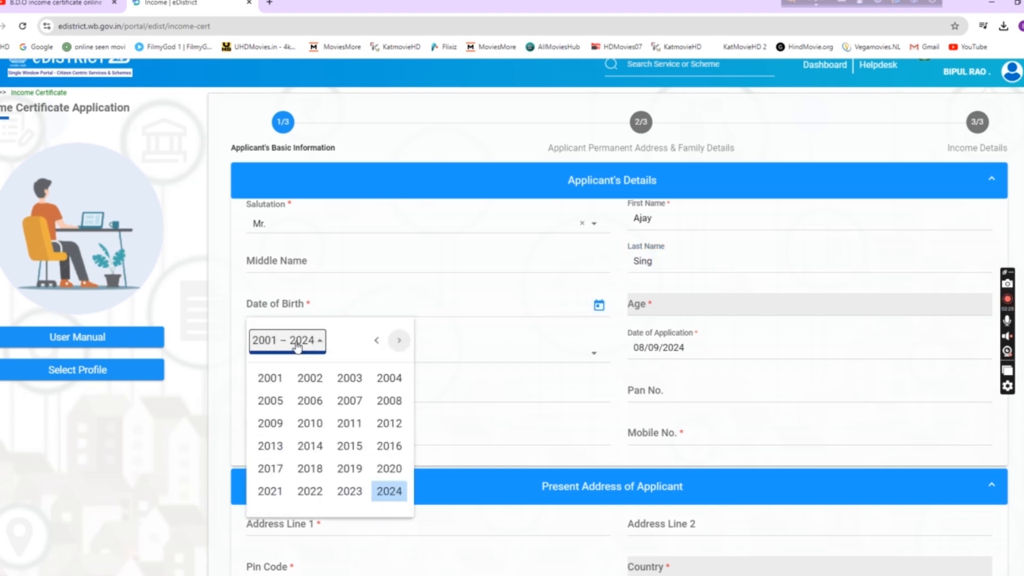
pyautogui.click(325, 384)
pyautogui.click(311, 399)
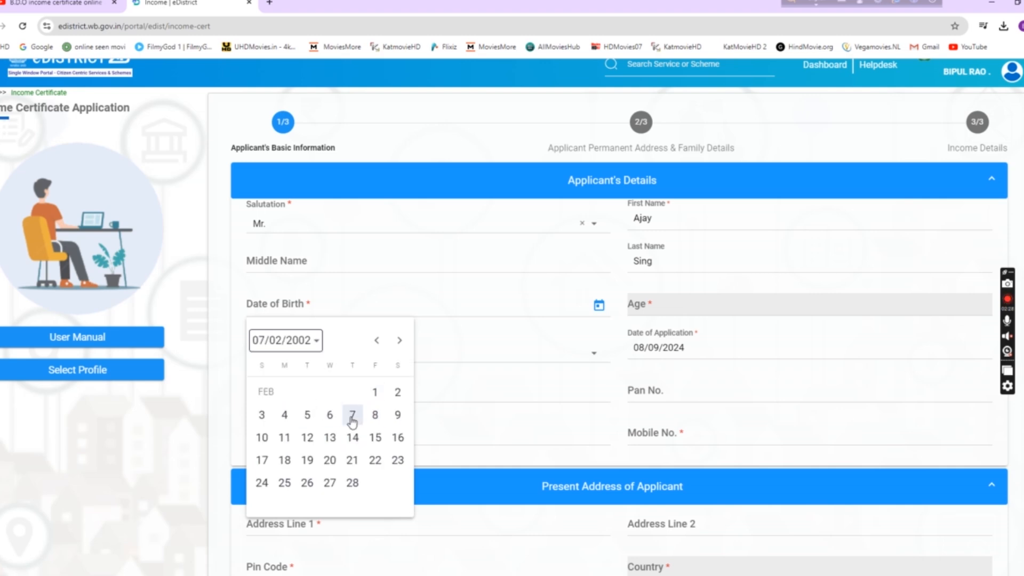
pyautogui.click(352, 416)
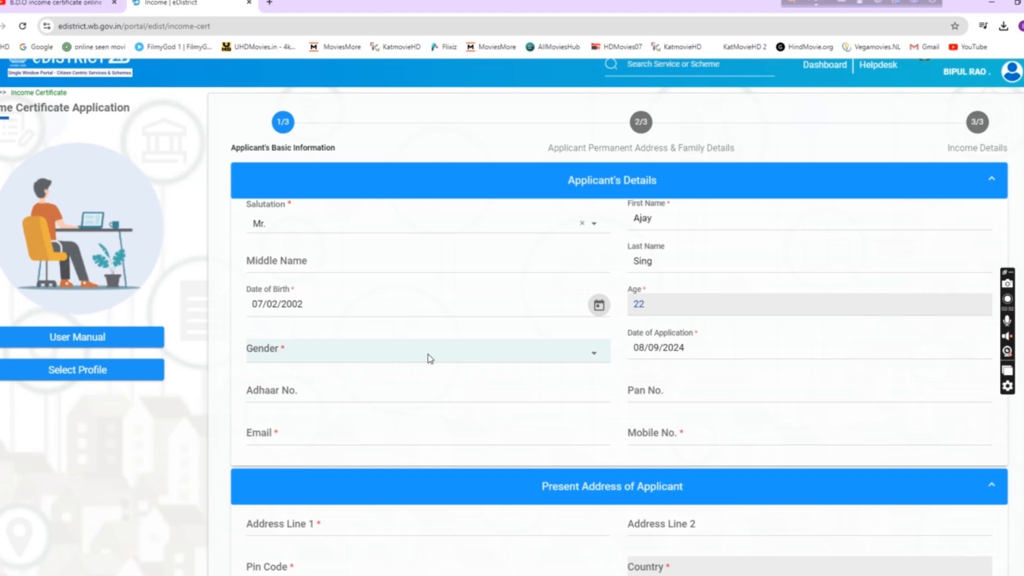
pyautogui.click(430, 355)
pyautogui.click(275, 378)
# Step: Skip the Adhaar, Pan and Email fields and enter the applicant's mobile number
pyautogui.click(288, 393)
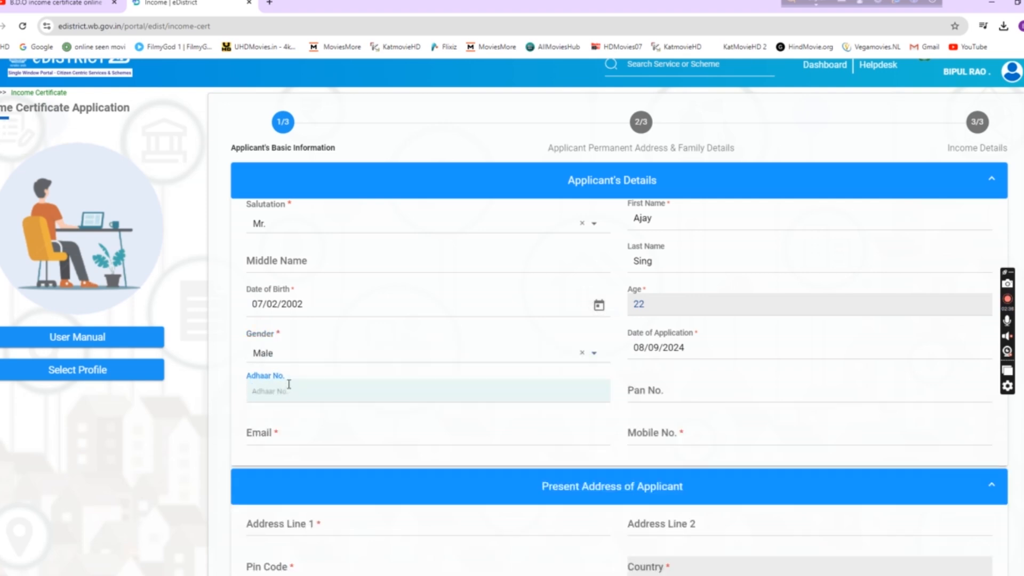
pyautogui.click(633, 390)
pyautogui.scroll(-1, 663, 391)
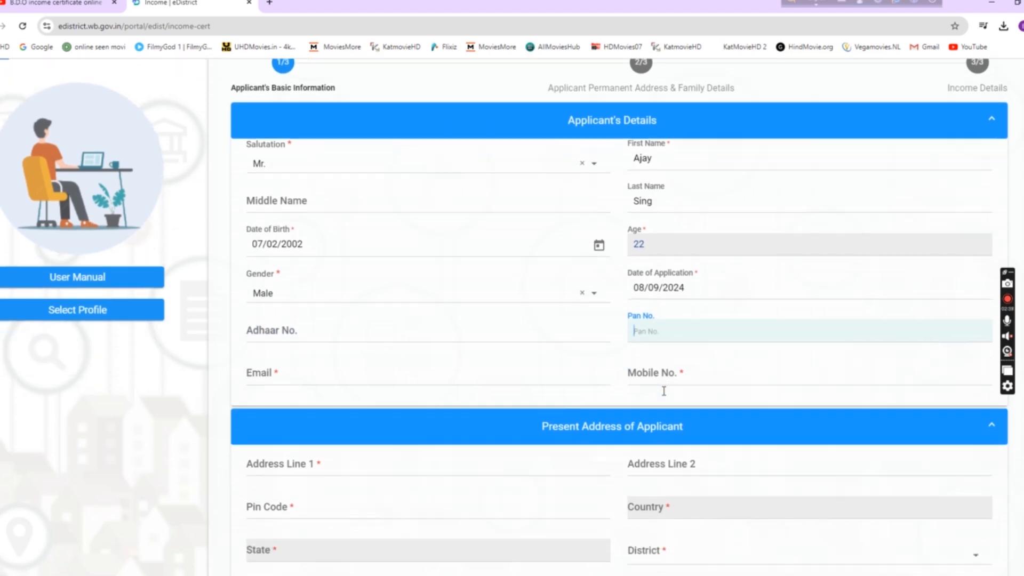
pyautogui.scroll(-1, 664, 391)
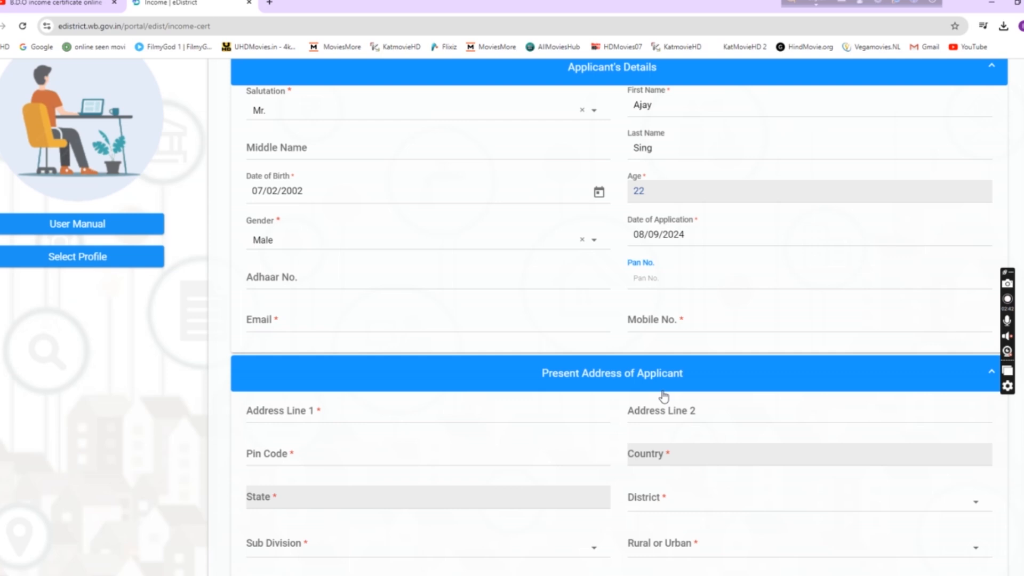
pyautogui.click(271, 325)
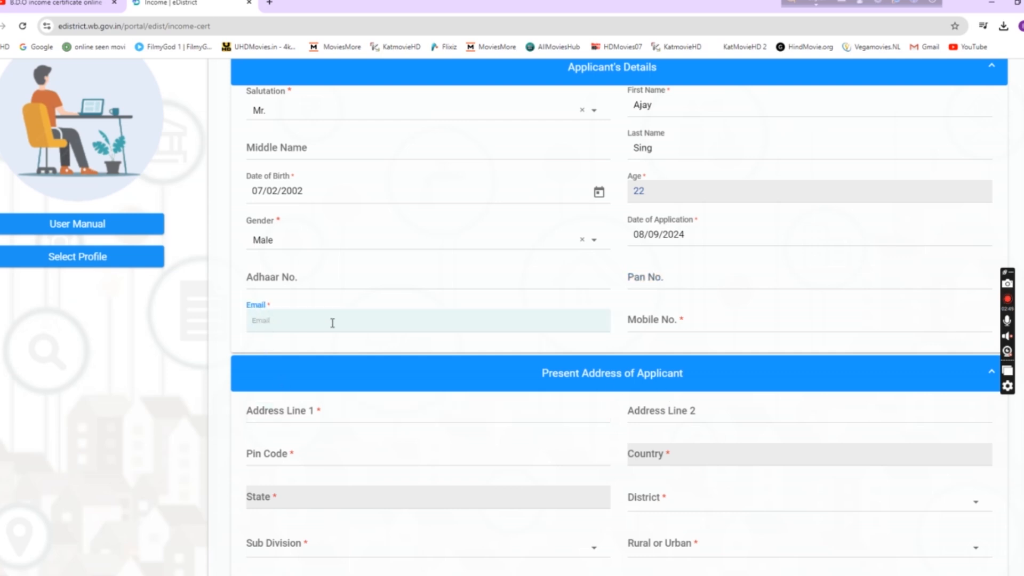
pyautogui.click(661, 323)
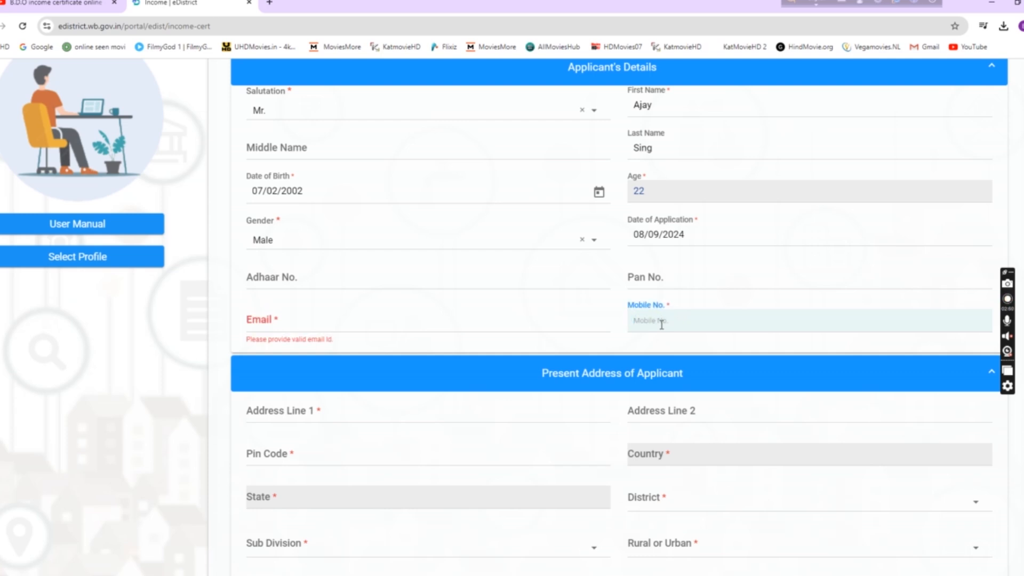
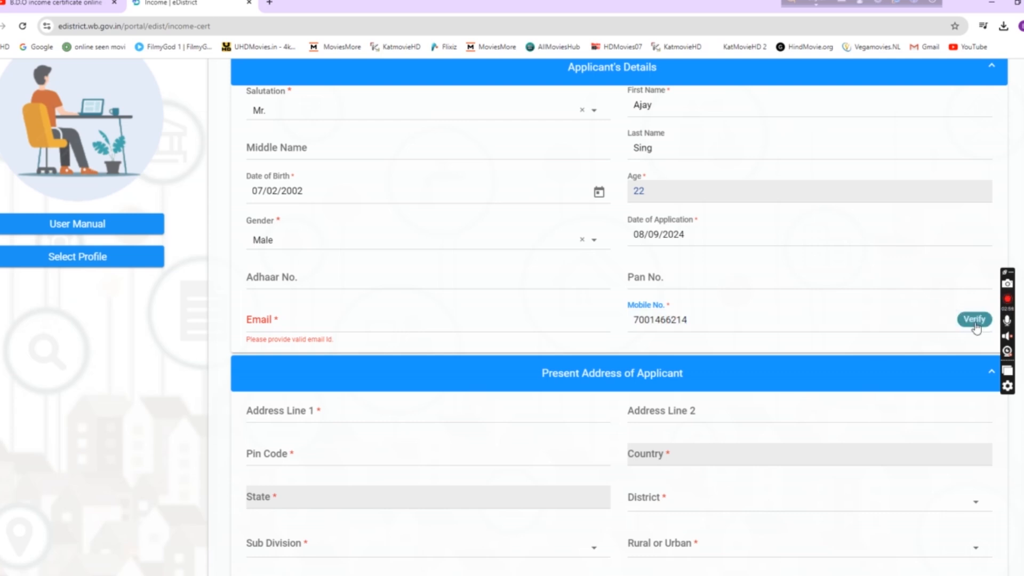
pyautogui.click(341, 319)
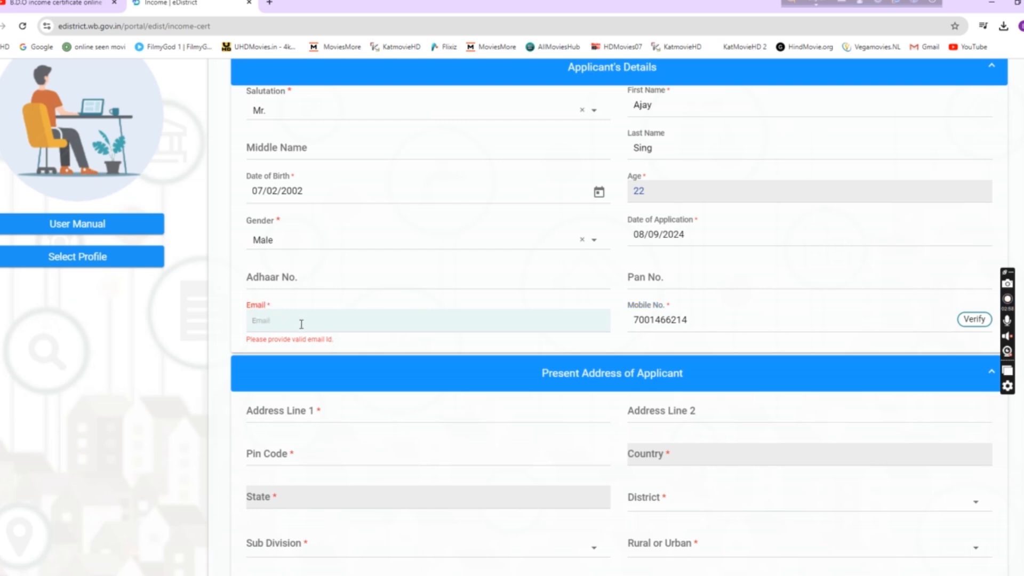
pyautogui.scroll(-3, 302, 323)
# Step: Enter the present address's first line and pin code
pyautogui.click(298, 244)
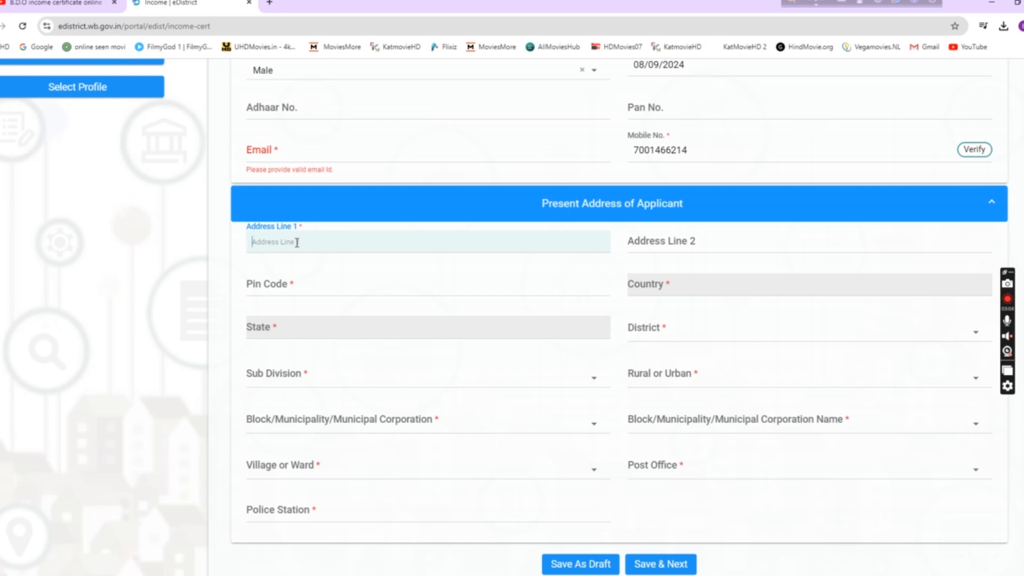
pyautogui.click(309, 291)
pyautogui.write('70146')
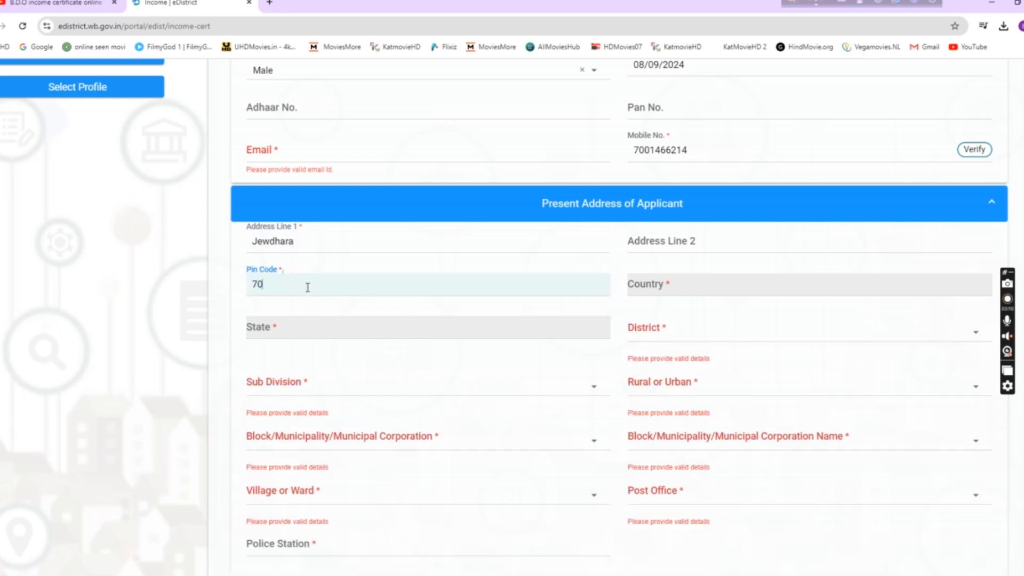
pyautogui.press('BackSpace')
pyautogui.press('BackSpace')
pyautogui.press('BackSpace')
pyautogui.write('3')
pyautogui.press('BackSpace')
pyautogui.press('BackSpace')
pyautogui.write('13409')
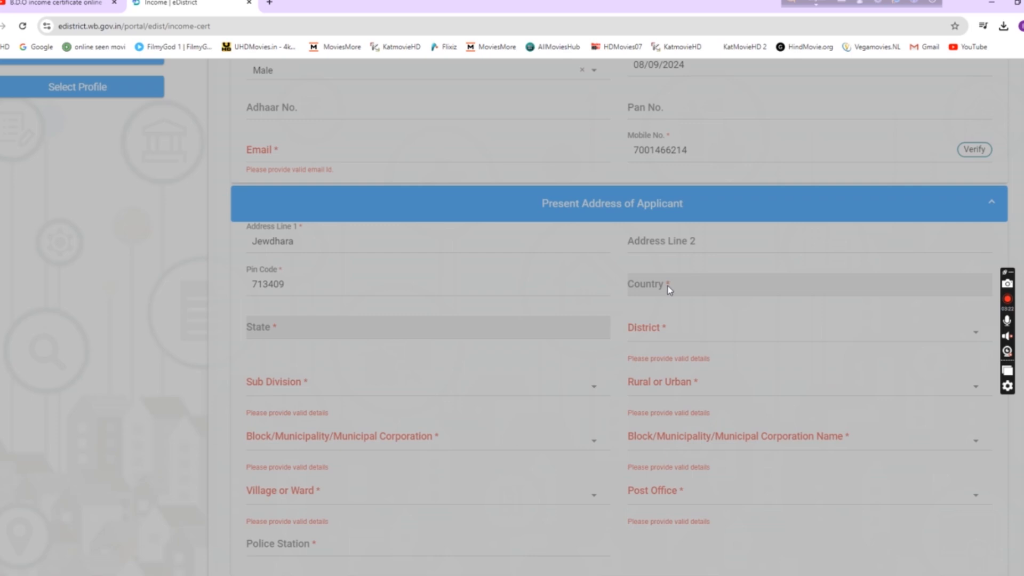
pyautogui.scroll(-1, 498, 355)
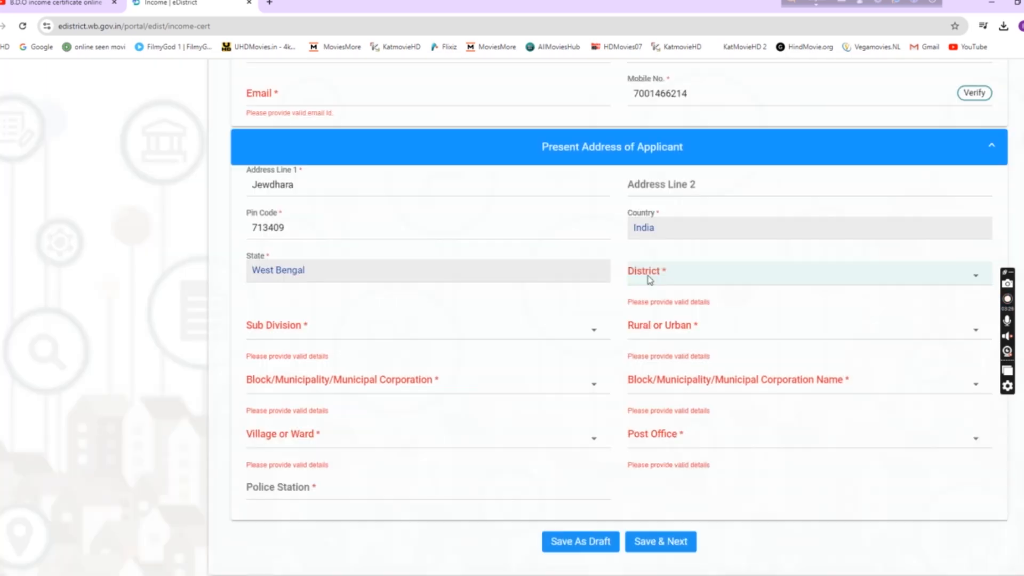
# Step: Set district Purba Bardhaman, sub division Kalna, and area type Rural
pyautogui.click(651, 279)
pyautogui.click(656, 297)
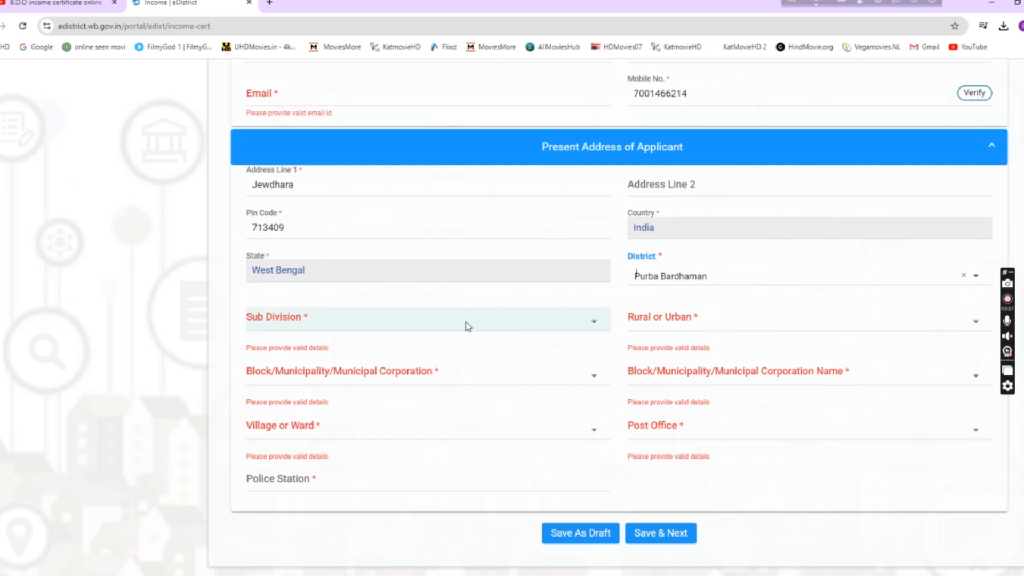
pyautogui.click(300, 325)
pyautogui.click(273, 370)
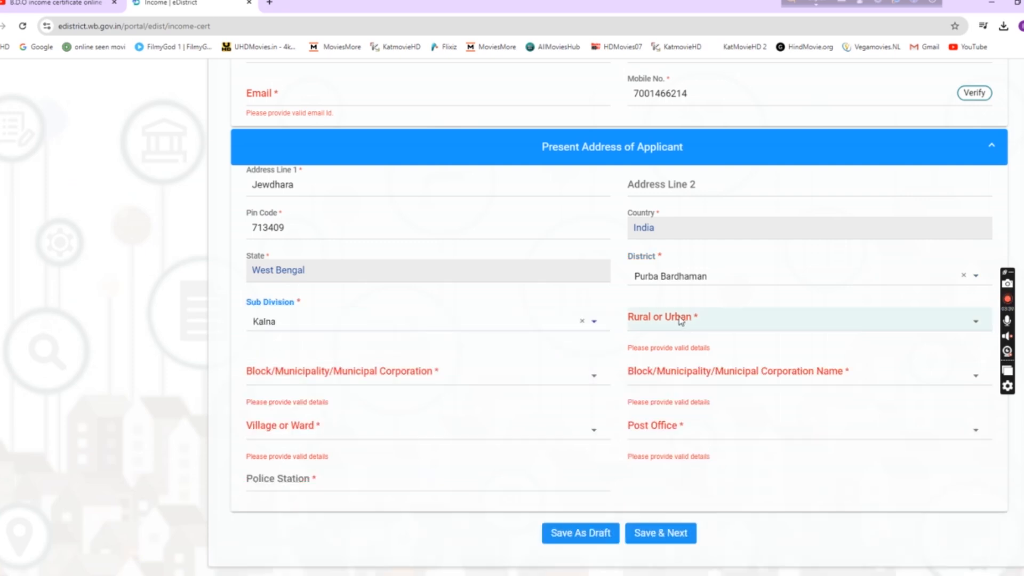
pyautogui.click(659, 323)
pyautogui.click(663, 344)
pyautogui.click(654, 322)
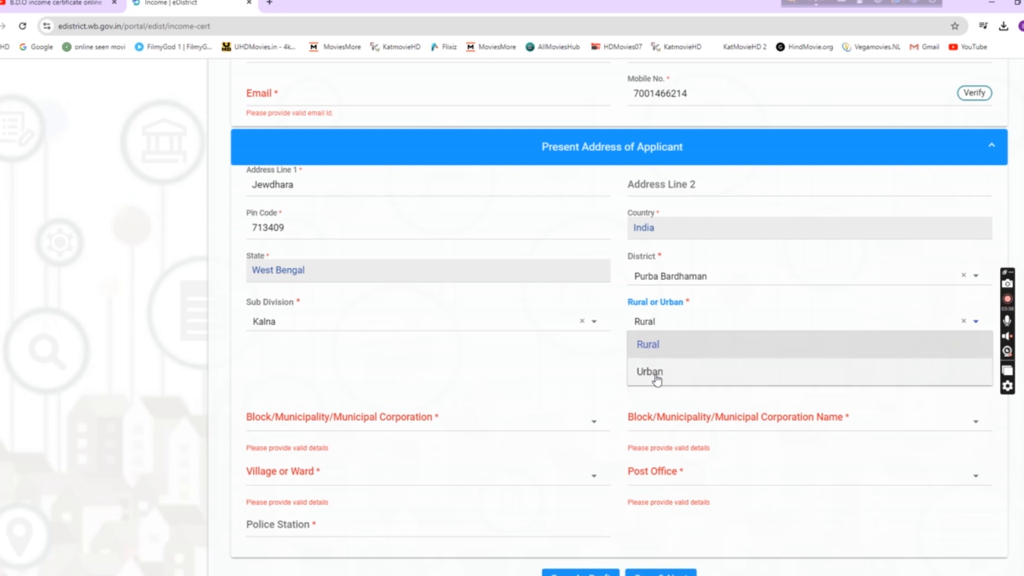
pyautogui.click(650, 350)
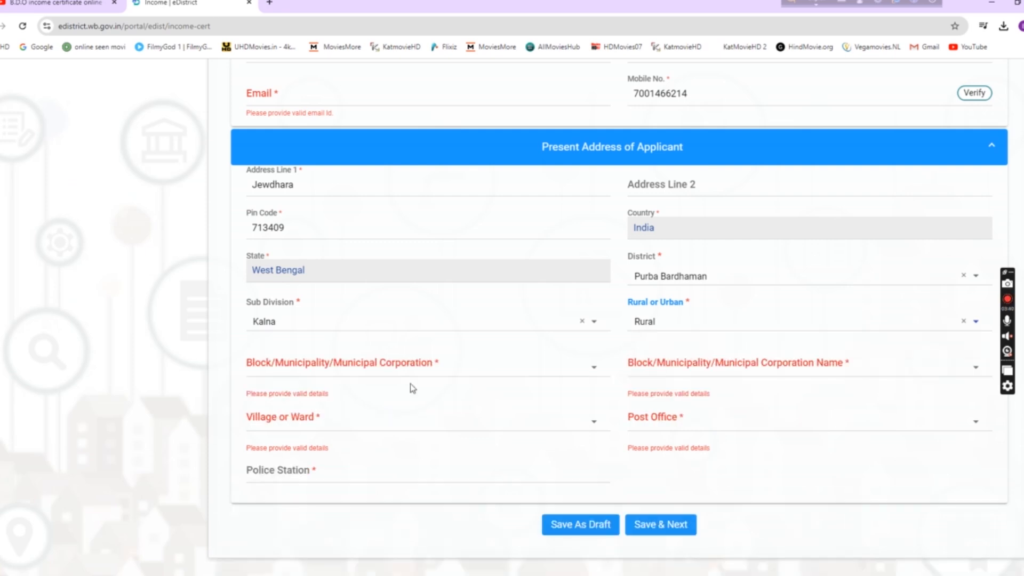
# Step: Choose Block Kalna - II, village Sashpur (P) (CT), and post office Kalna SO
pyautogui.scroll(-1, 411, 384)
pyautogui.click(323, 319)
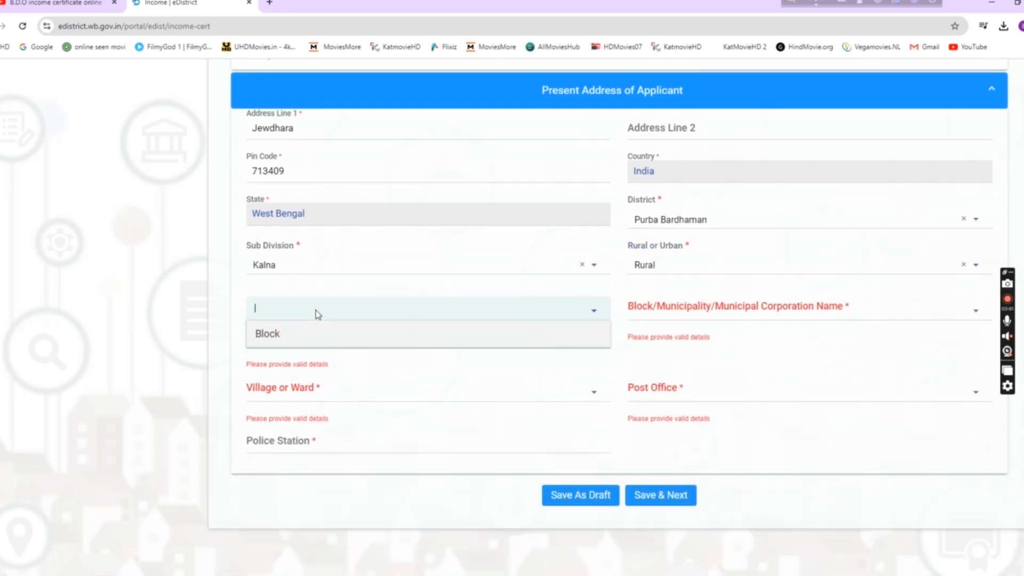
pyautogui.click(260, 339)
pyautogui.click(640, 309)
pyautogui.click(671, 441)
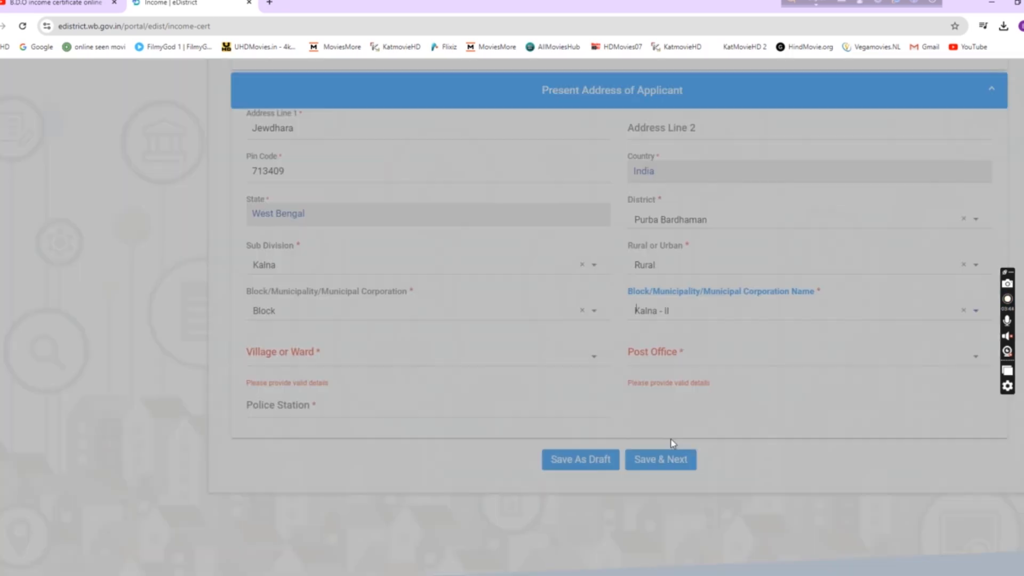
pyautogui.click(357, 357)
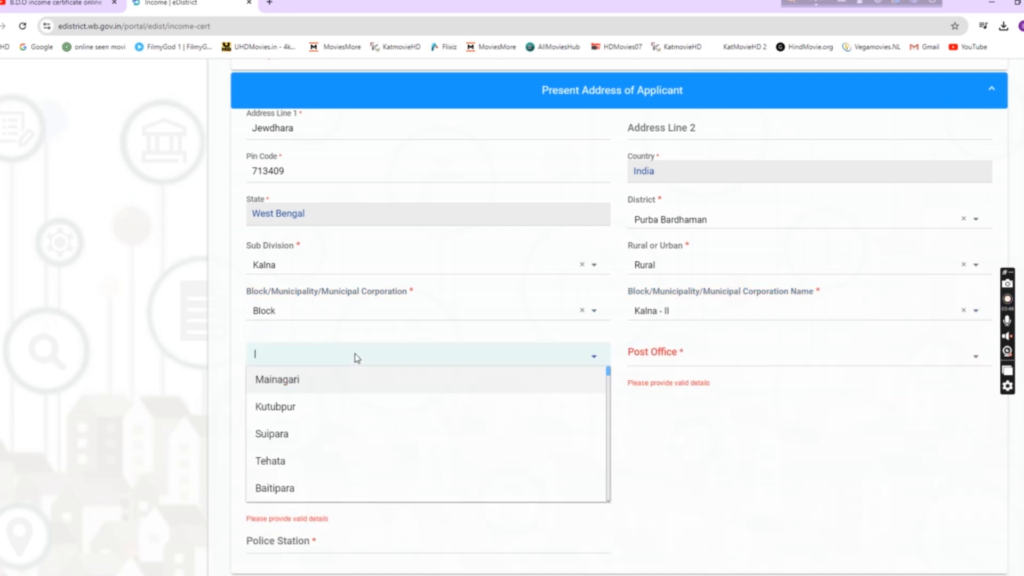
pyautogui.write('sas')
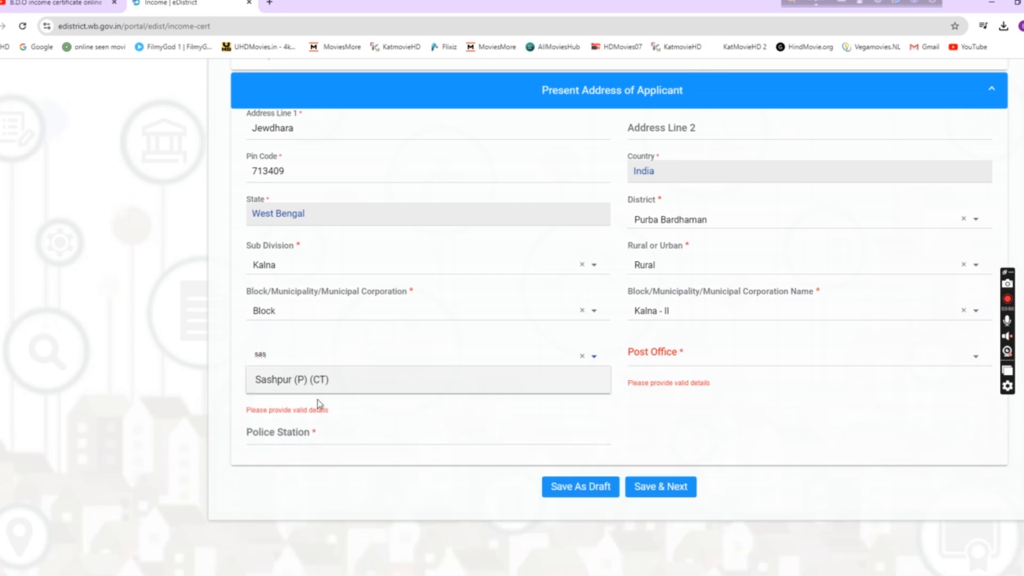
pyautogui.click(310, 379)
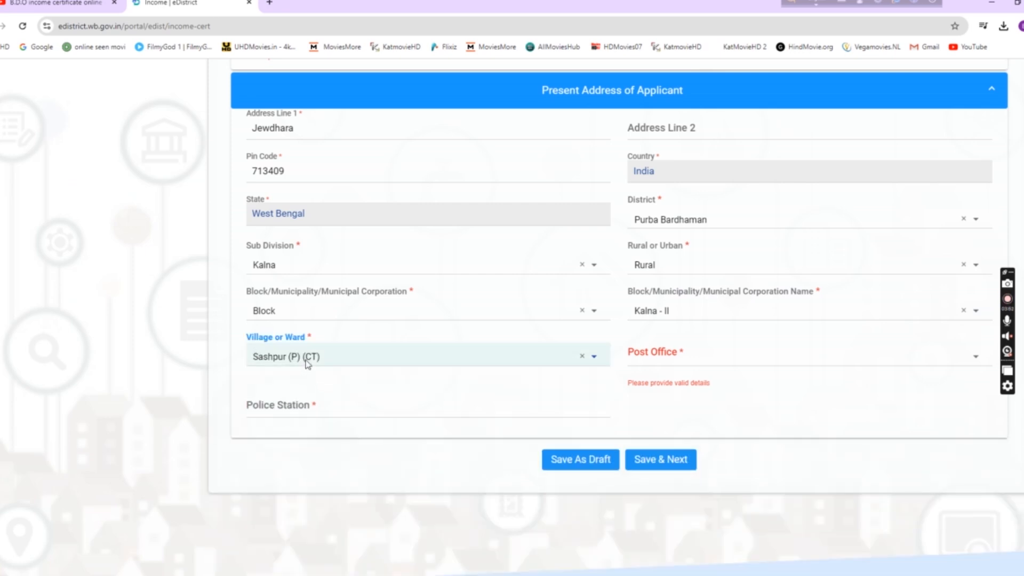
pyautogui.click(670, 357)
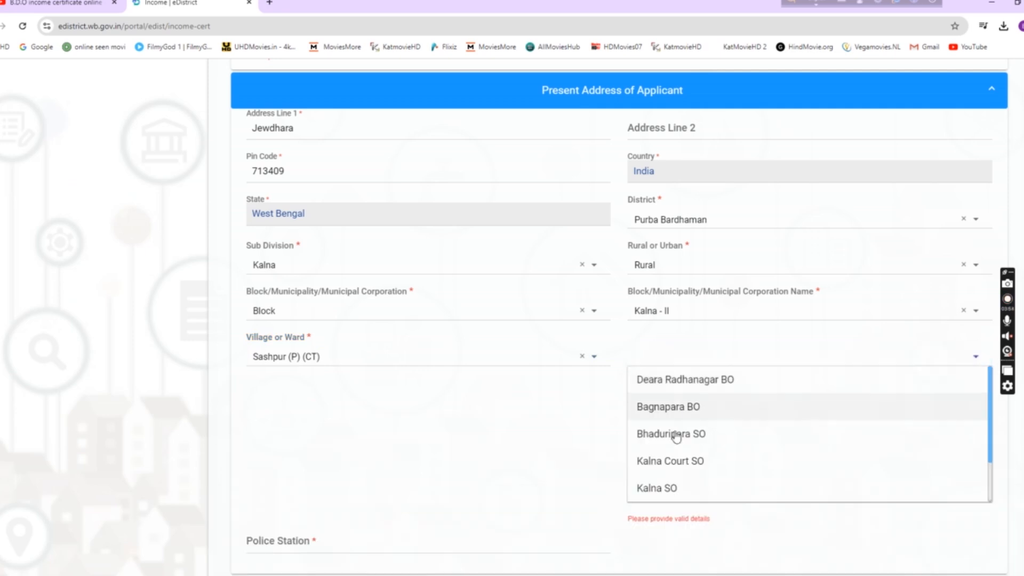
pyautogui.click(671, 490)
pyautogui.click(342, 400)
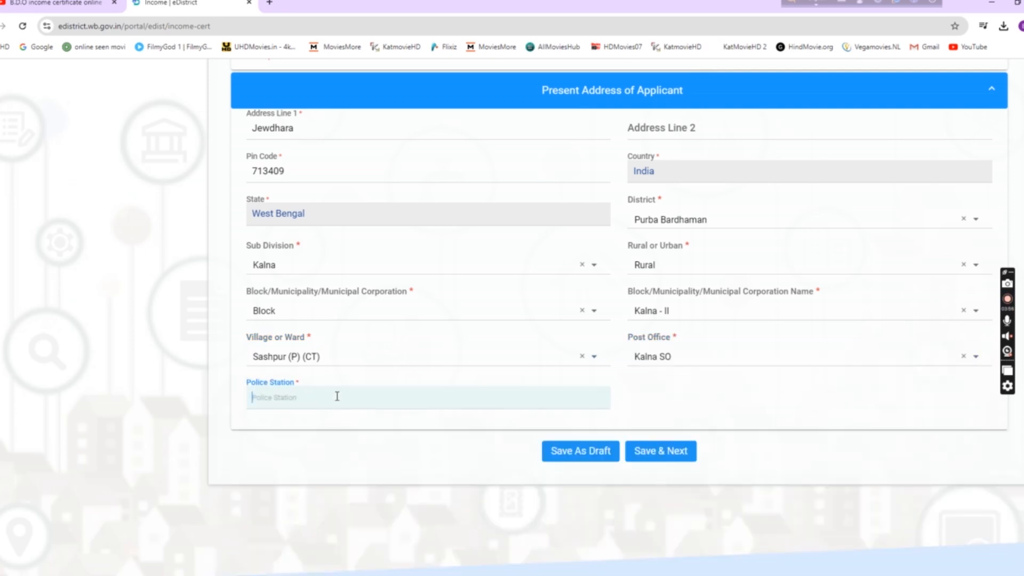
# Step: Save the present address and continue through Permanent Address and Family Details to Income Details
pyautogui.click(657, 454)
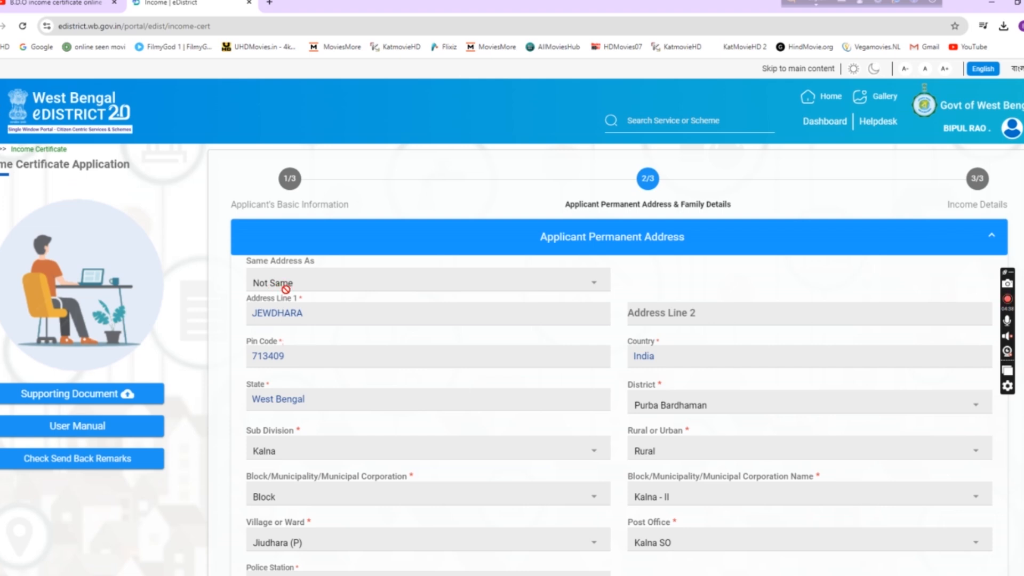
pyautogui.scroll(-1, 291, 299)
pyautogui.scroll(-2, 583, 433)
pyautogui.scroll(-2, 582, 430)
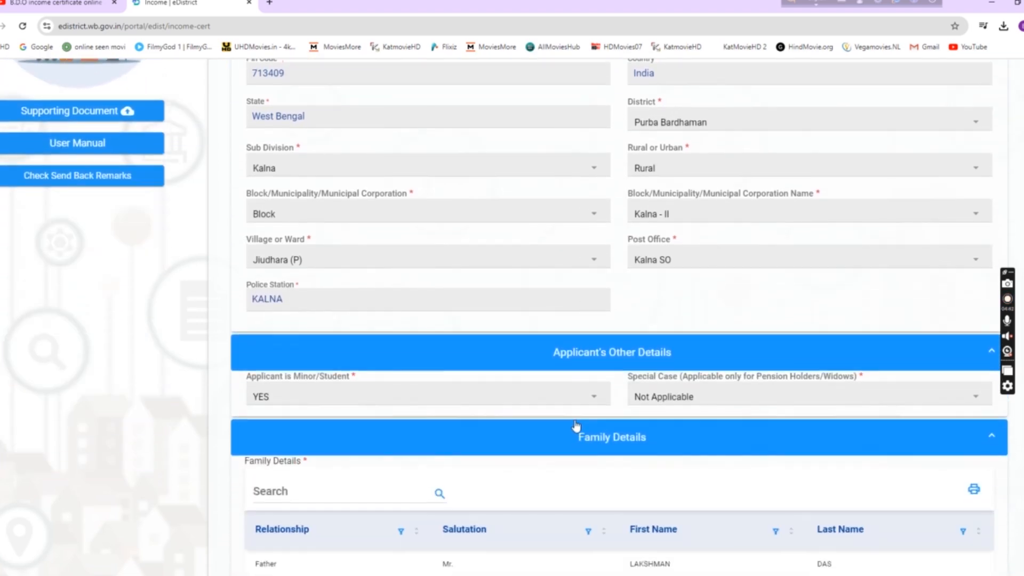
pyautogui.scroll(-1, 543, 411)
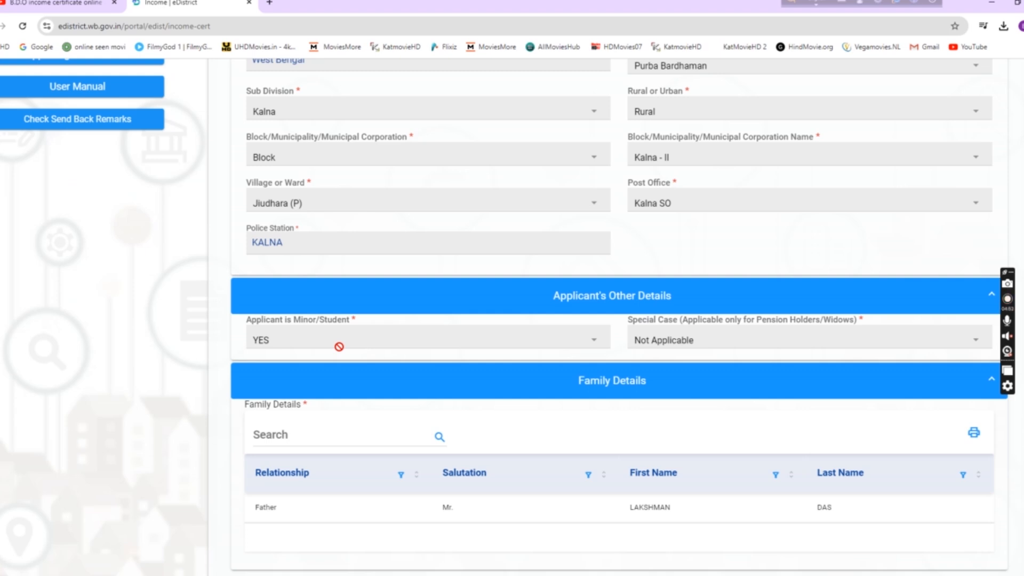
pyautogui.scroll(-2, 338, 346)
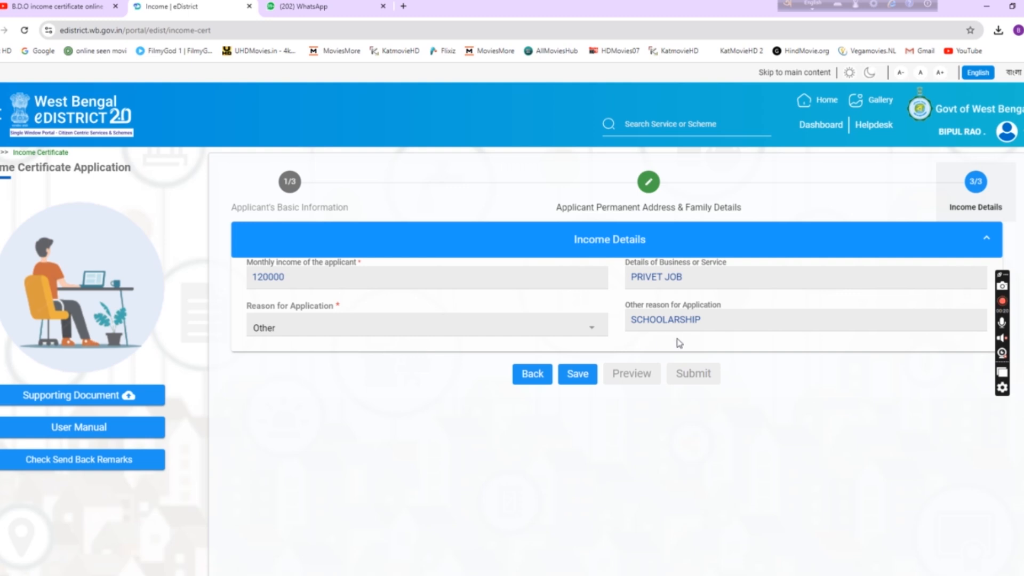
# Step: Save the income details, review the application preview PDF, and close it
pyautogui.click(576, 375)
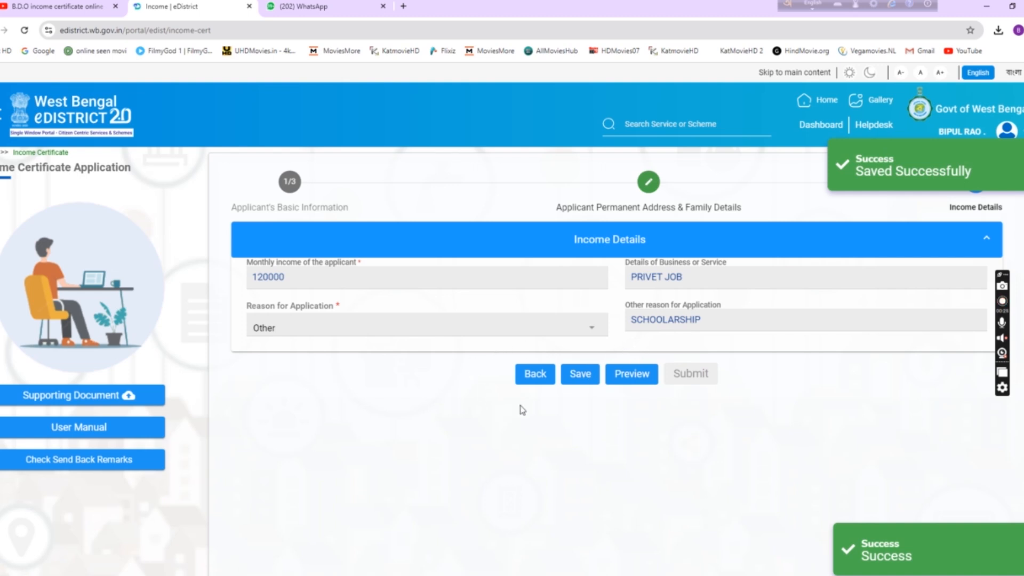
pyautogui.click(637, 382)
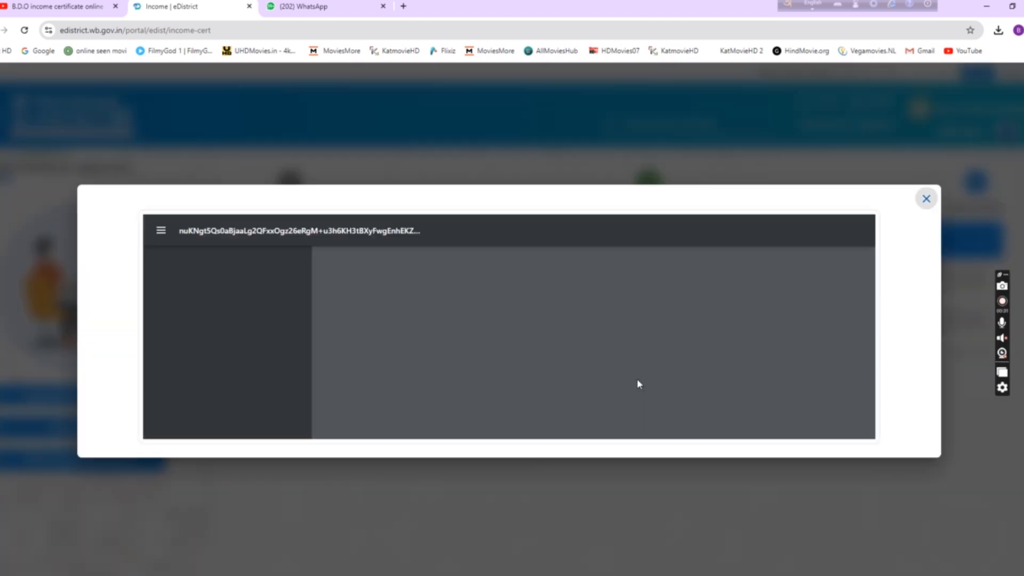
pyautogui.scroll(-2, 582, 333)
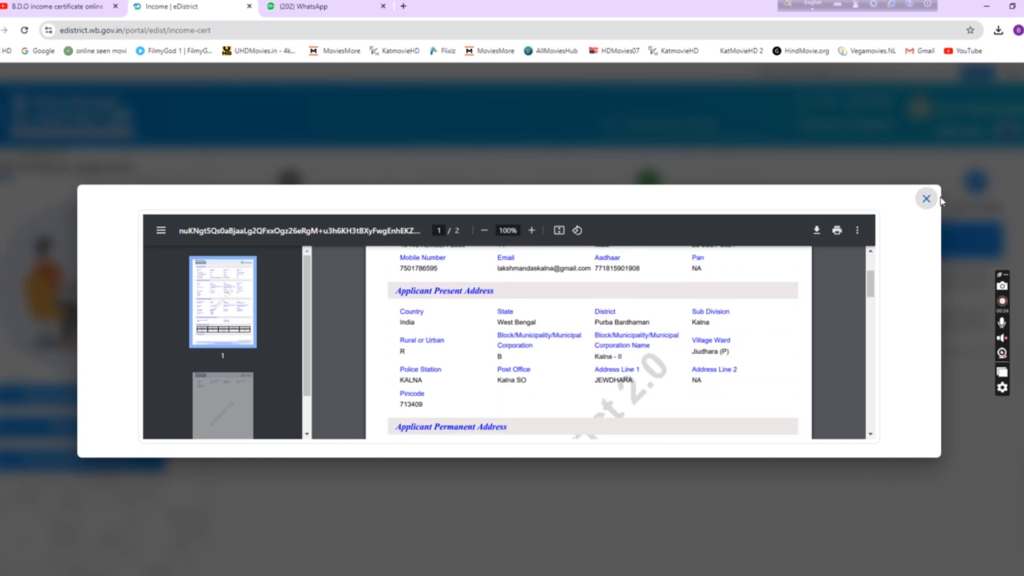
pyautogui.click(926, 203)
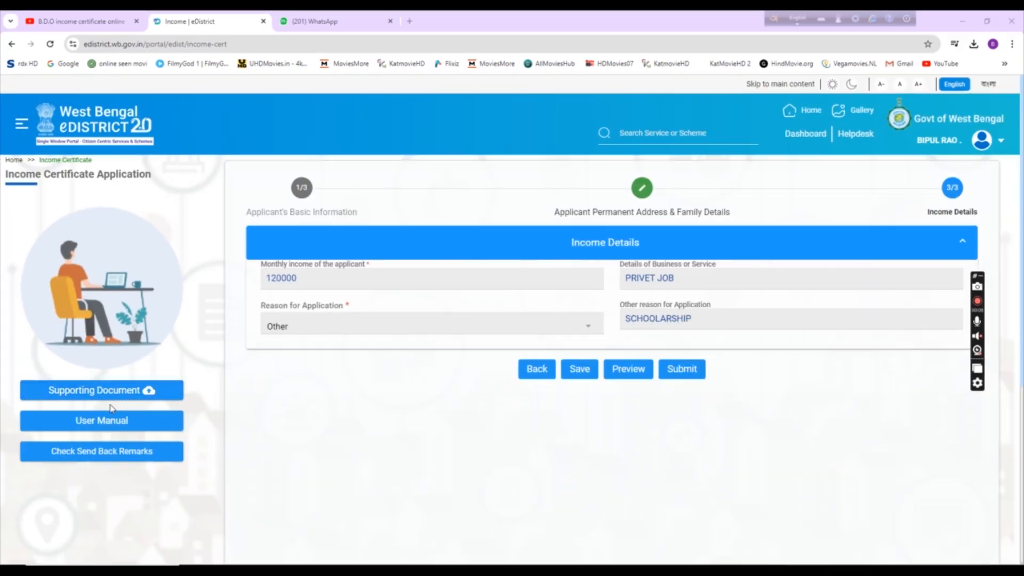
# Step: Attach aadhar.jpg, photo.JPG, the income proof and birth.jpg, save, and dismiss the alert
pyautogui.click(113, 396)
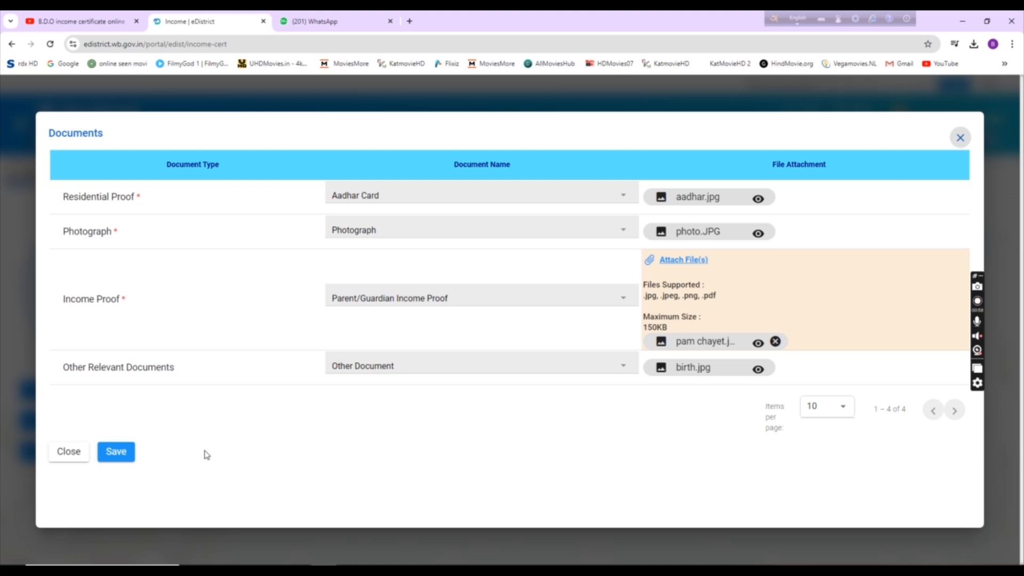
pyautogui.click(124, 457)
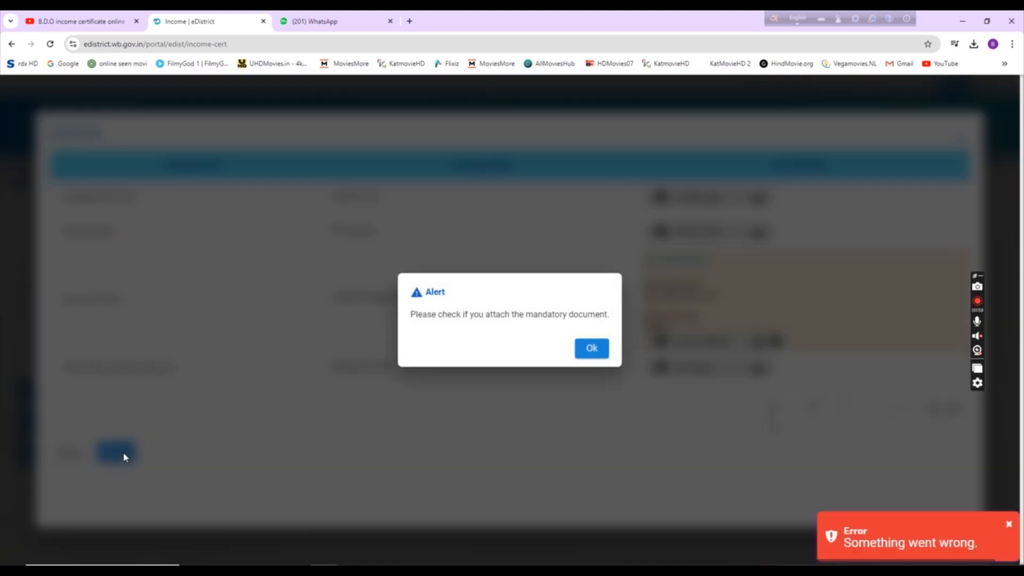
pyautogui.click(585, 351)
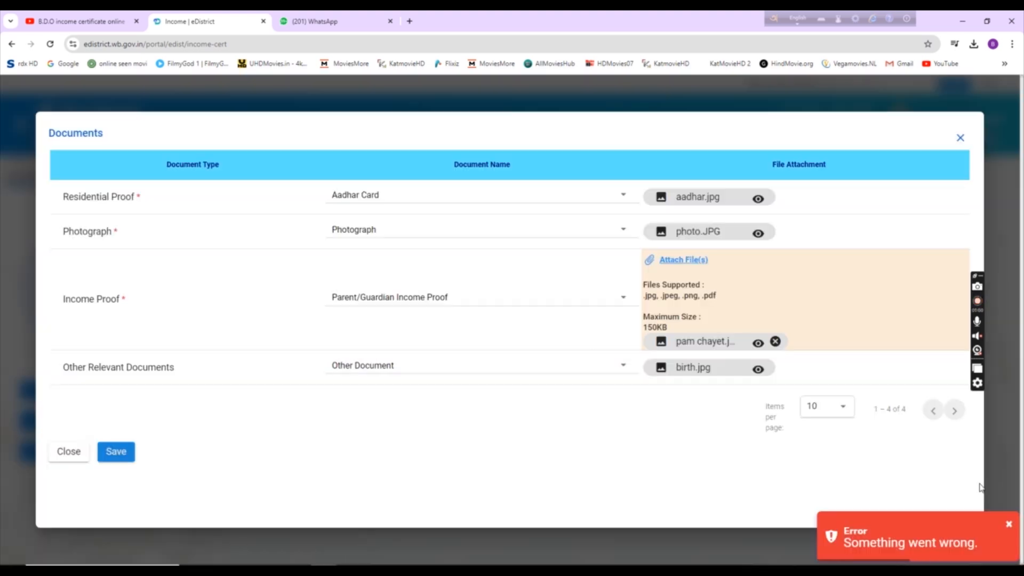
# Step: Close the Documents list, attempt to submit, and close the reopened Documents list
pyautogui.click(961, 138)
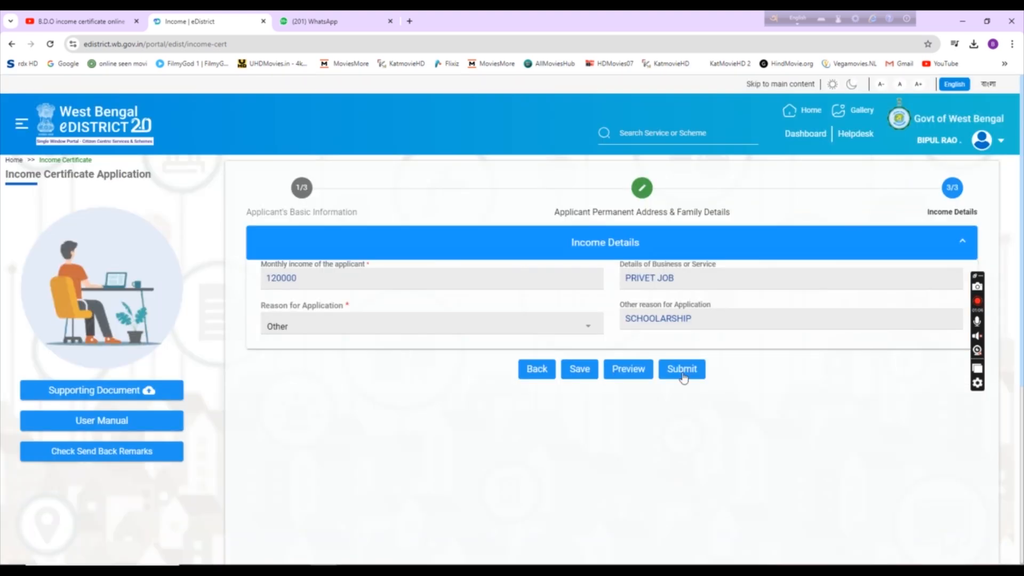
pyautogui.click(683, 371)
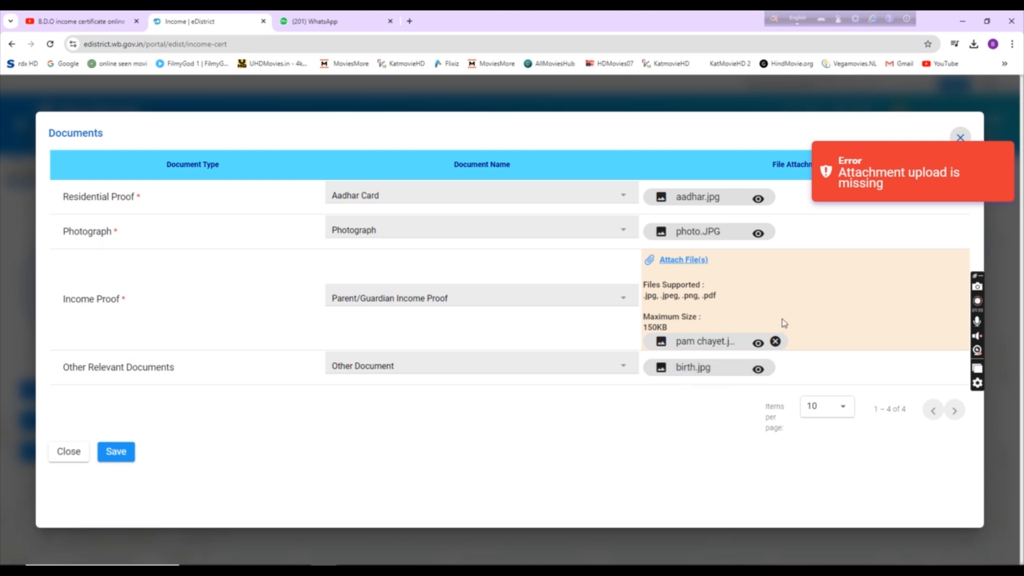
pyautogui.click(961, 137)
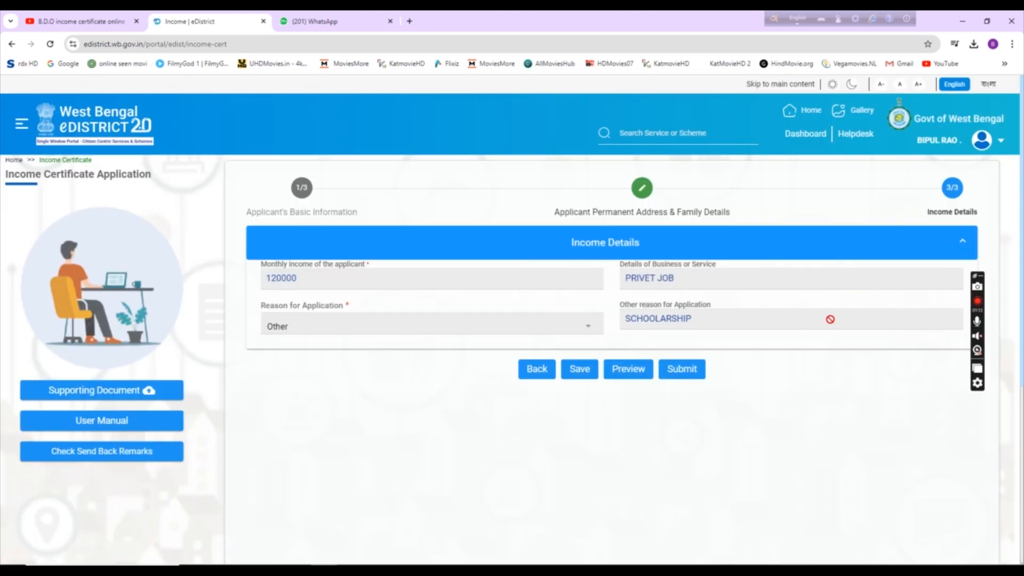